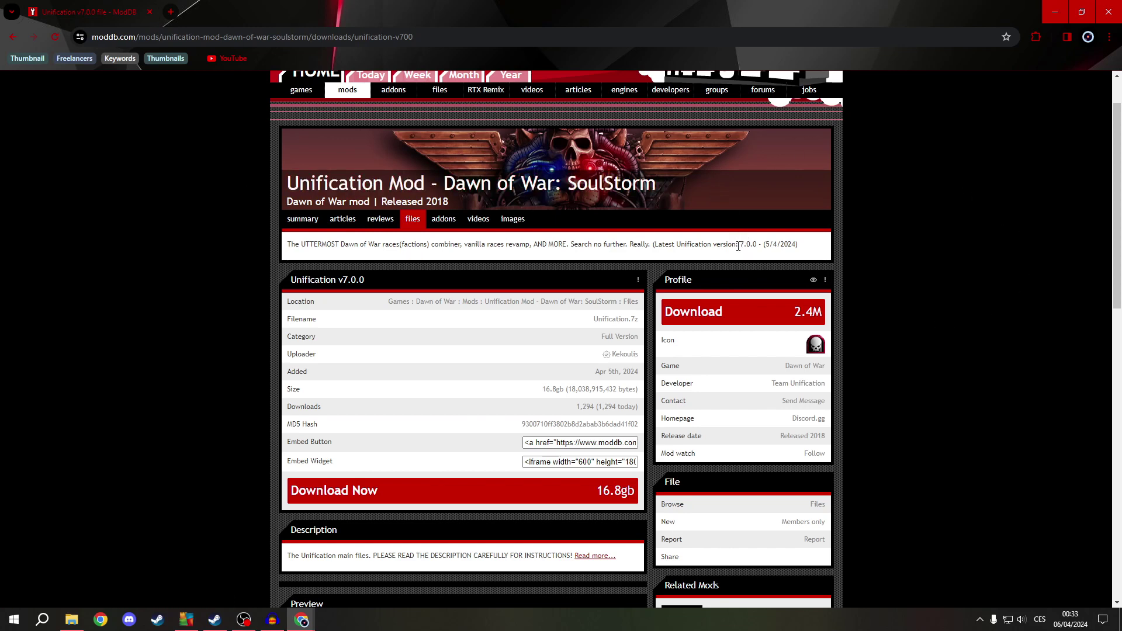
# - Open the Unification mod's files list and scroll to the v7.0.0 installer downloads
pyautogui.moveTo(738, 246); pyautogui.dragTo(766, 246)
pyautogui.click(882, 262)
pyautogui.click(412, 221)
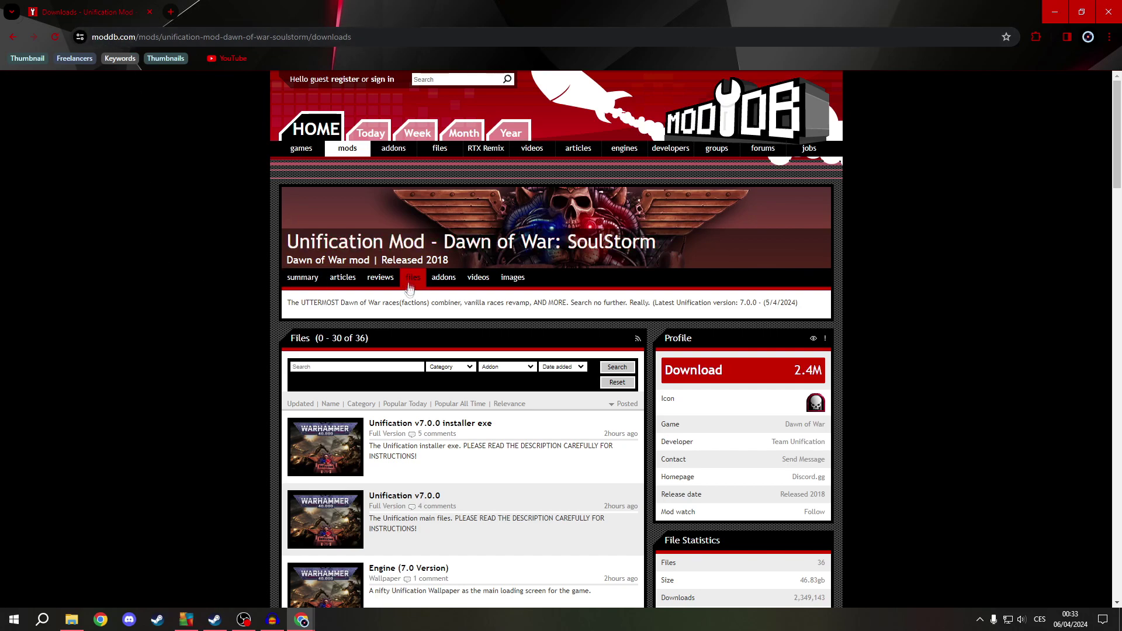
pyautogui.scroll(-1, 471, 368)
pyautogui.scroll(-2, 471, 368)
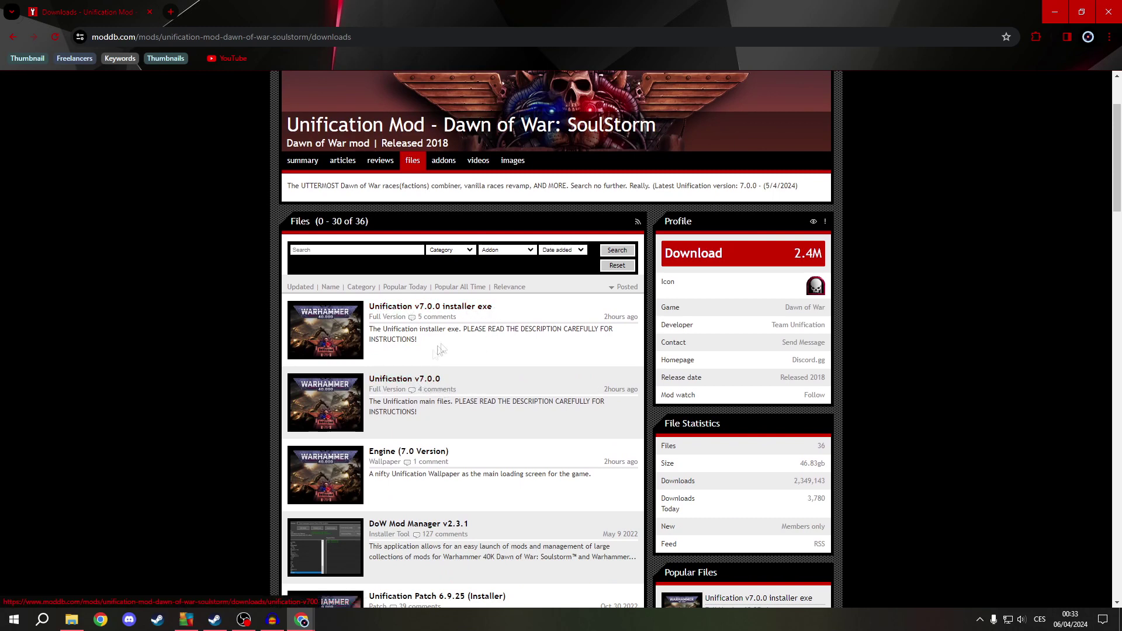
# - Launch Unification-v7.0.0.exe from the Soulstorm folder, then dismiss the AVG and administrator-rights warnings
pyautogui.click(79, 618)
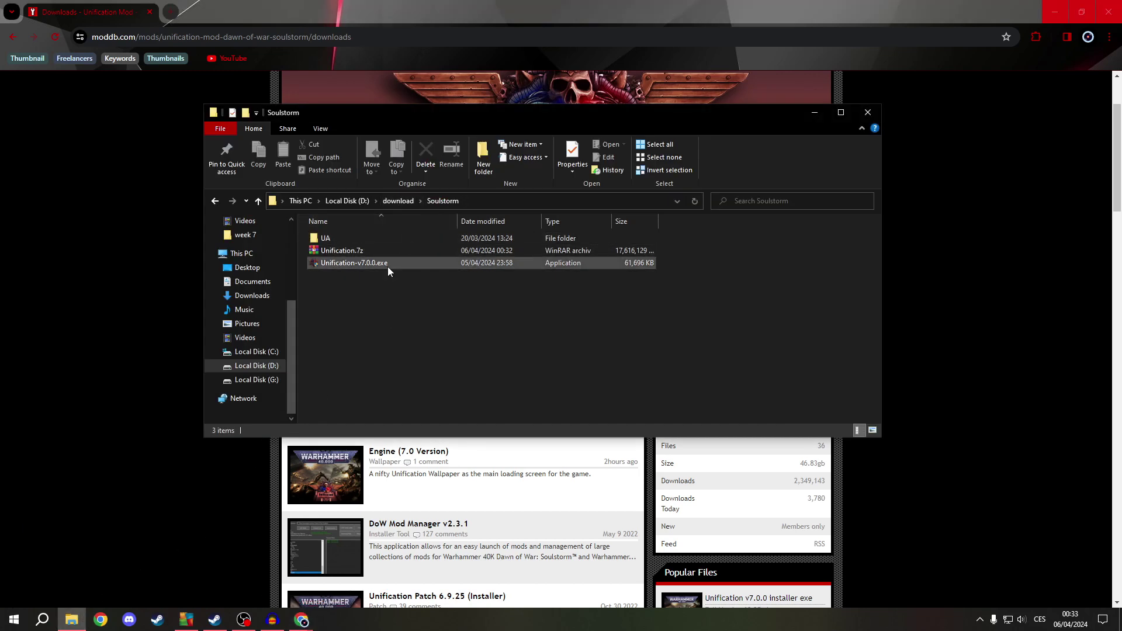
pyautogui.click(389, 264)
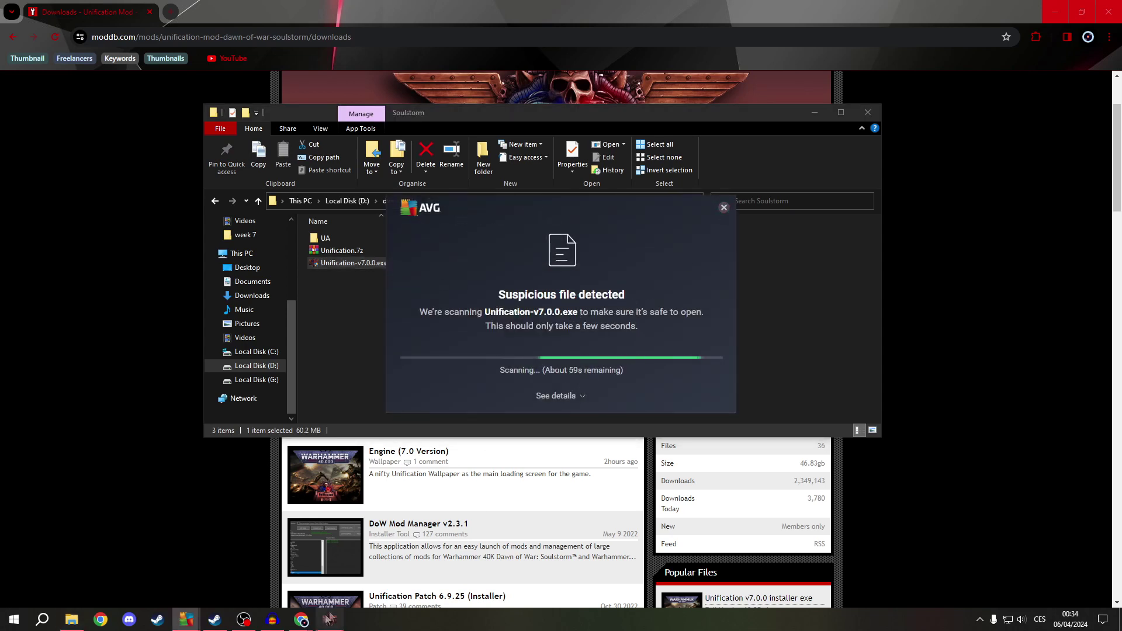
pyautogui.moveTo(333, 624)
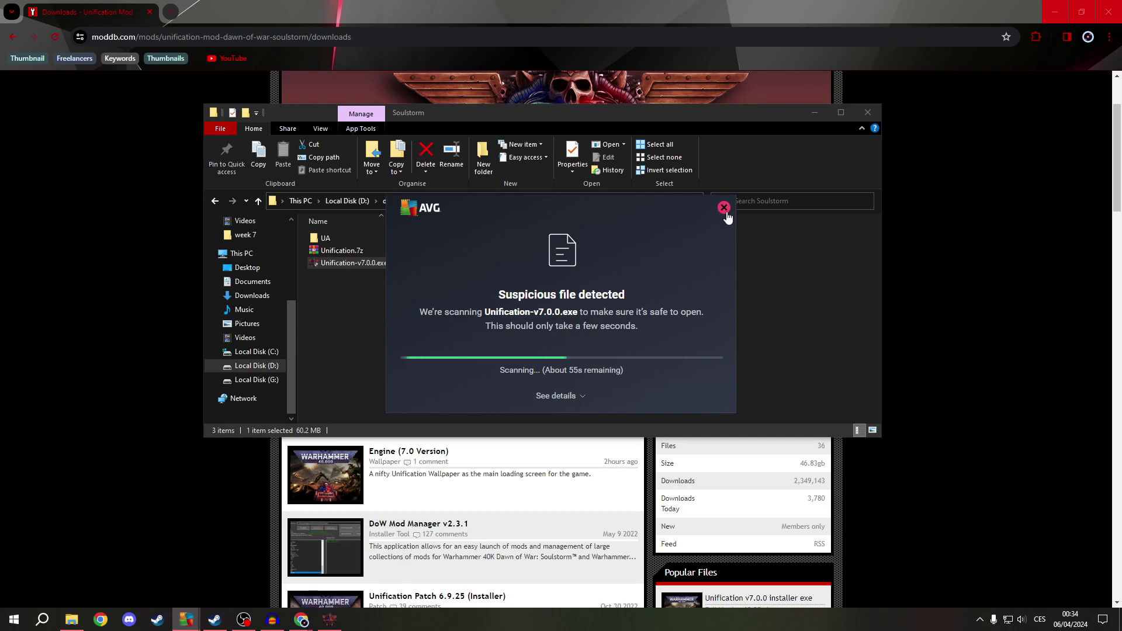
pyautogui.click(725, 210)
pyautogui.click(624, 283)
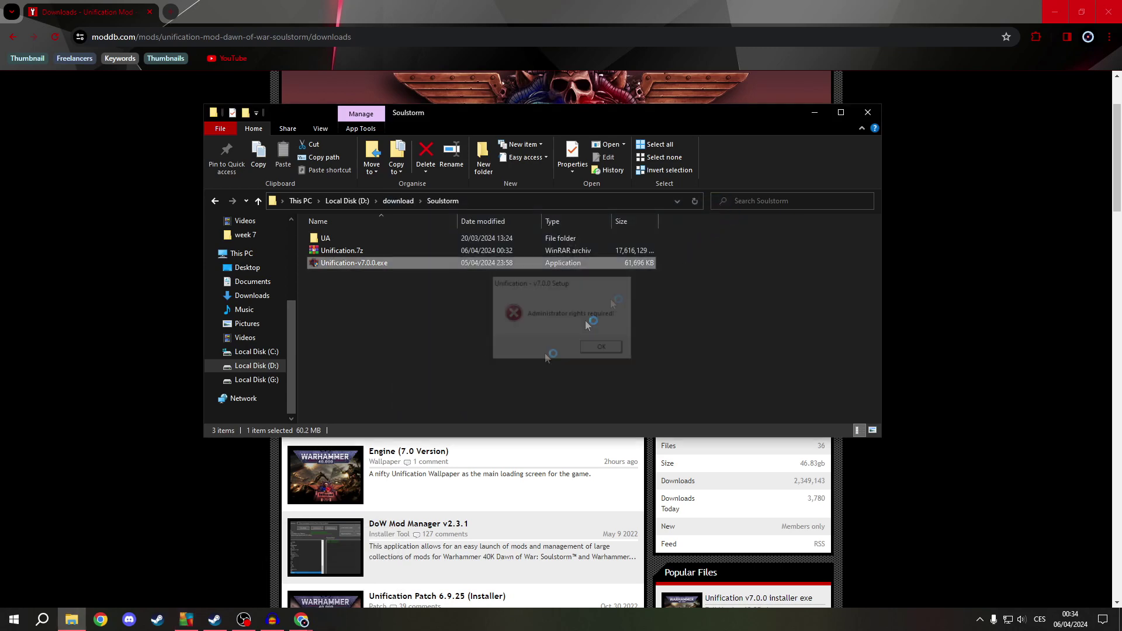
# - Turn off AVG's File Shield under Basic protection for 10 minutes
pyautogui.click(186, 619)
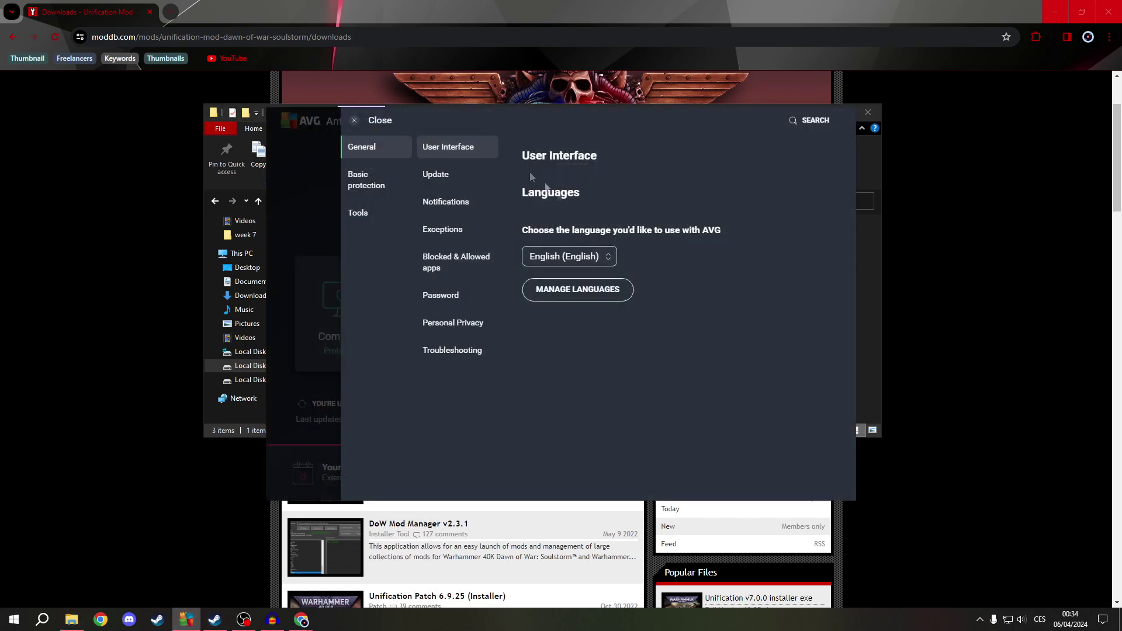
pyautogui.click(380, 180)
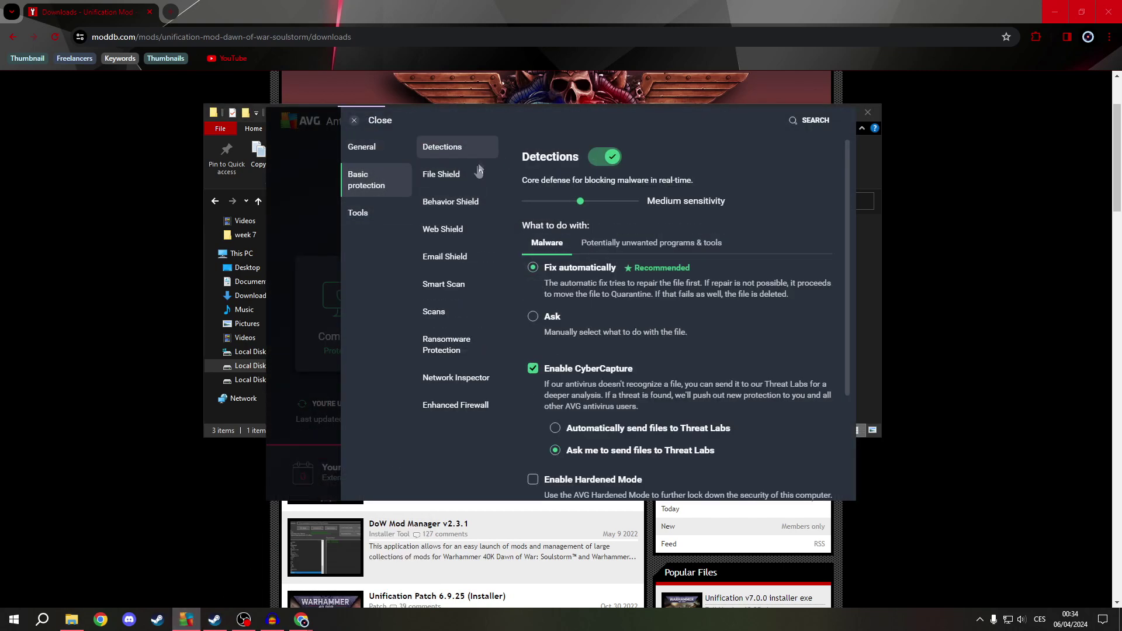
pyautogui.click(473, 231)
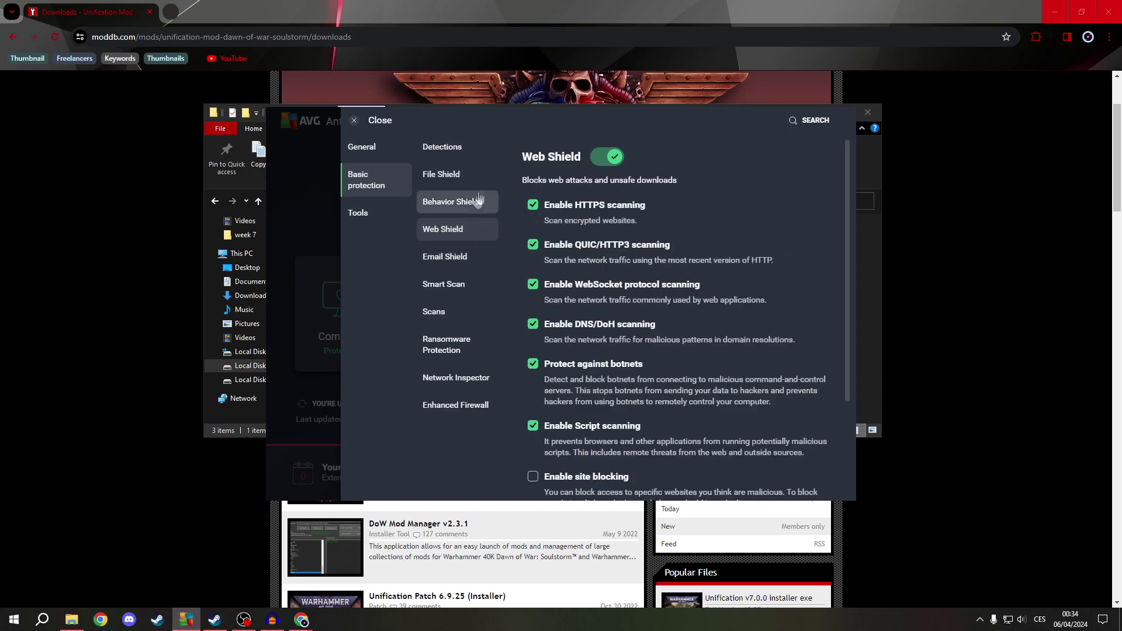
pyautogui.click(485, 174)
pyautogui.click(593, 158)
pyautogui.click(496, 335)
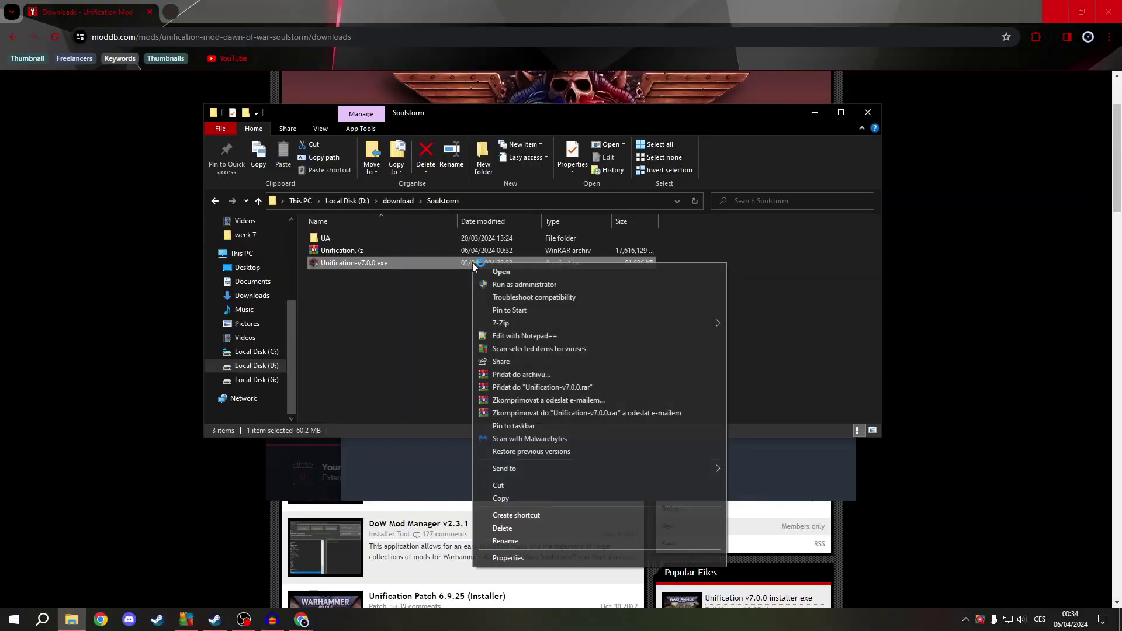
# - Run the installer as administrator, toggle its background music and accept the license
pyautogui.click(560, 285)
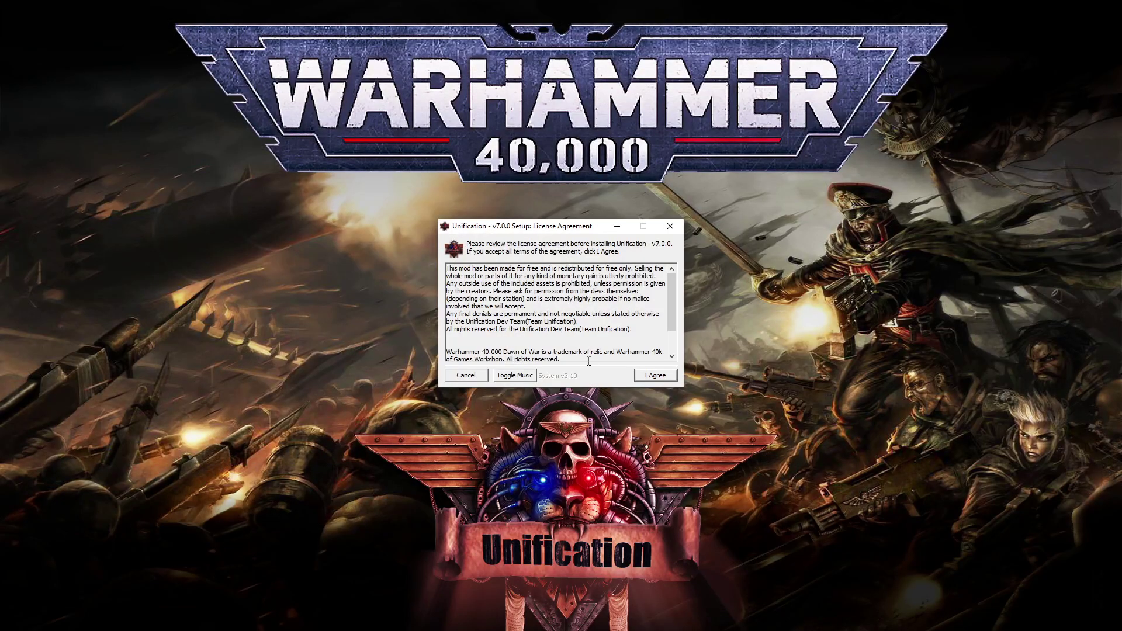
pyautogui.click(519, 379)
pyautogui.click(655, 377)
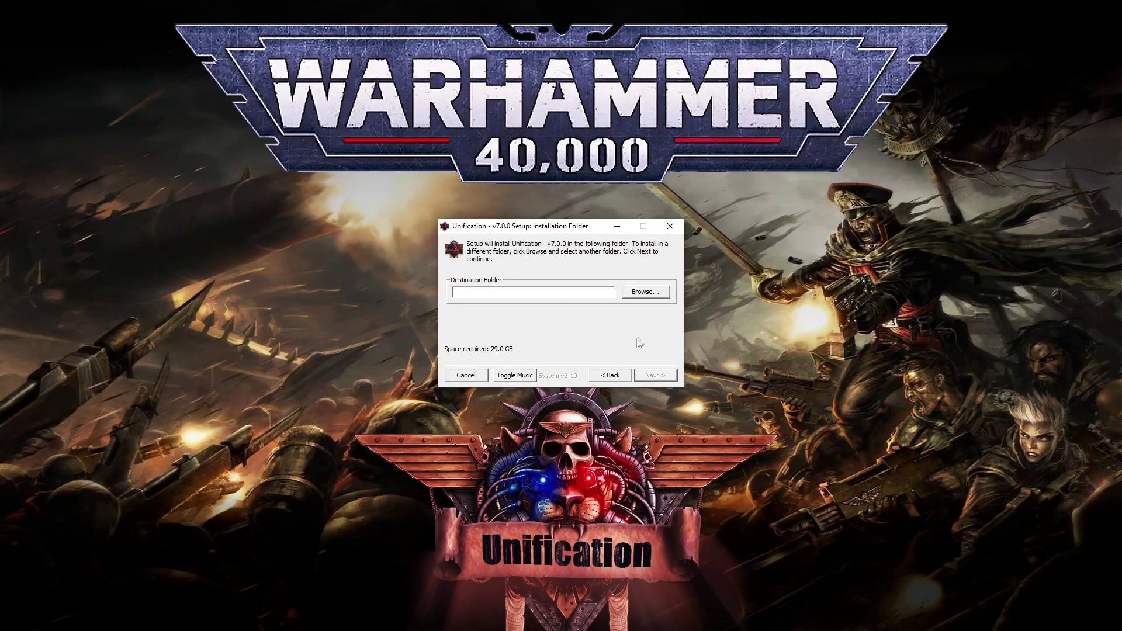
# - Choose D:\steam\steamapps\common\Dawn of War Soulstorm as the install folder and continue
pyautogui.click(647, 291)
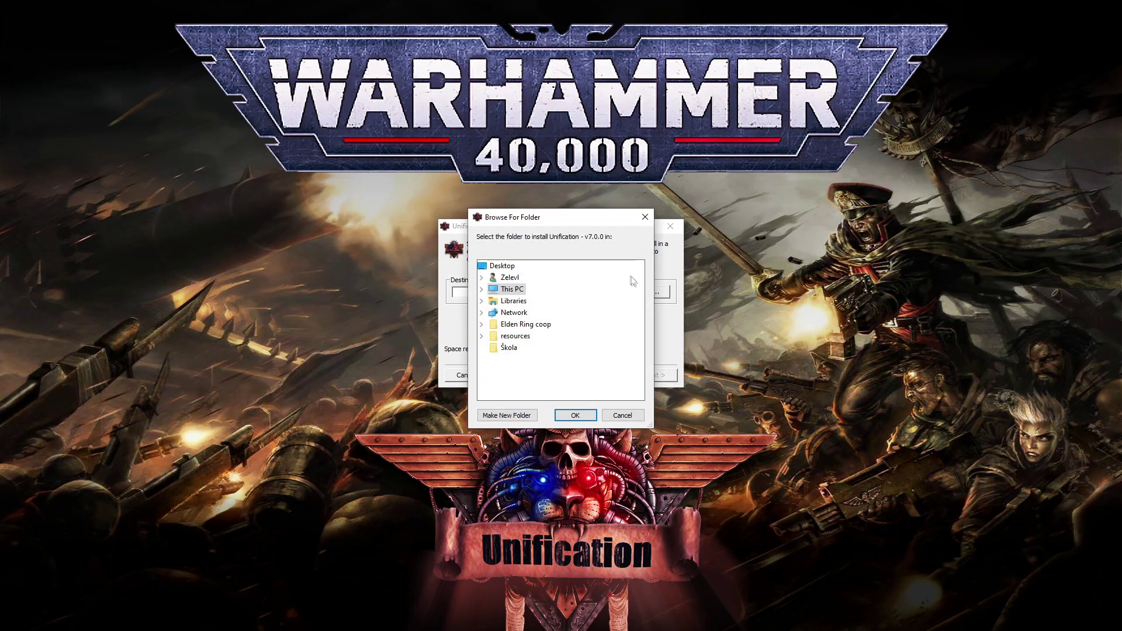
pyautogui.click(481, 288)
pyautogui.scroll(-1, 493, 344)
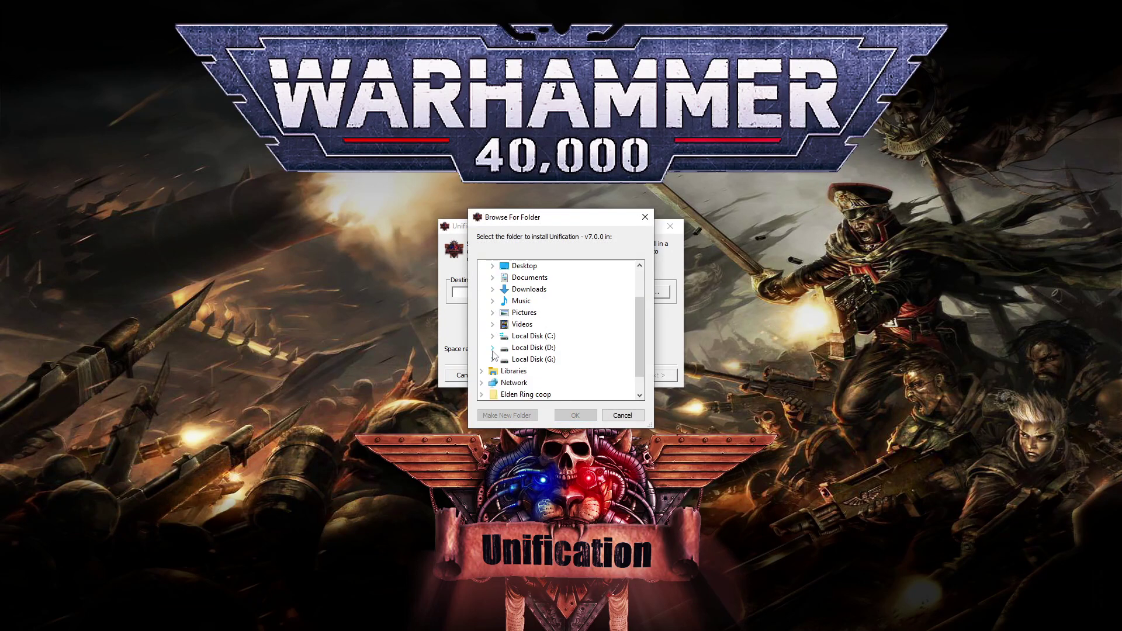
pyautogui.click(492, 348)
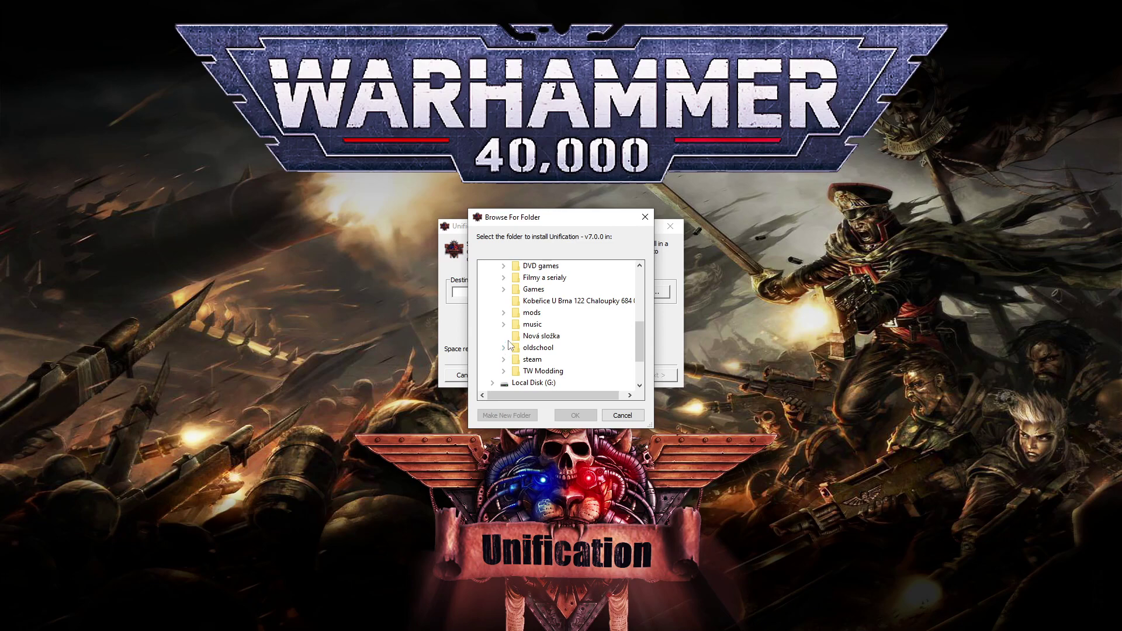
pyautogui.click(504, 359)
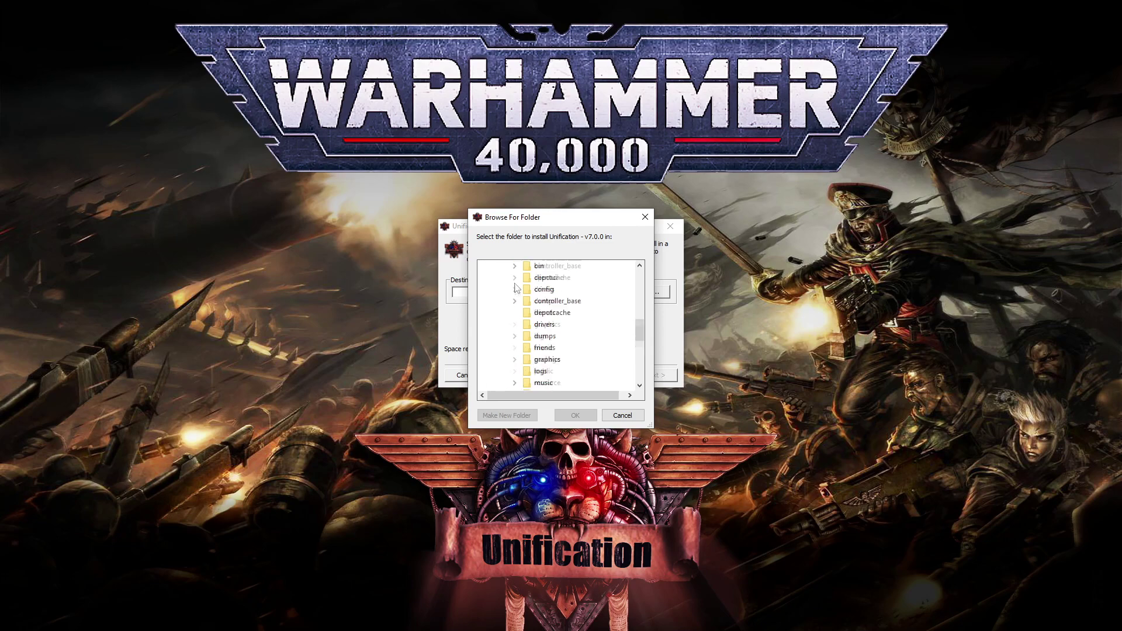
pyautogui.scroll(-5, 518, 333)
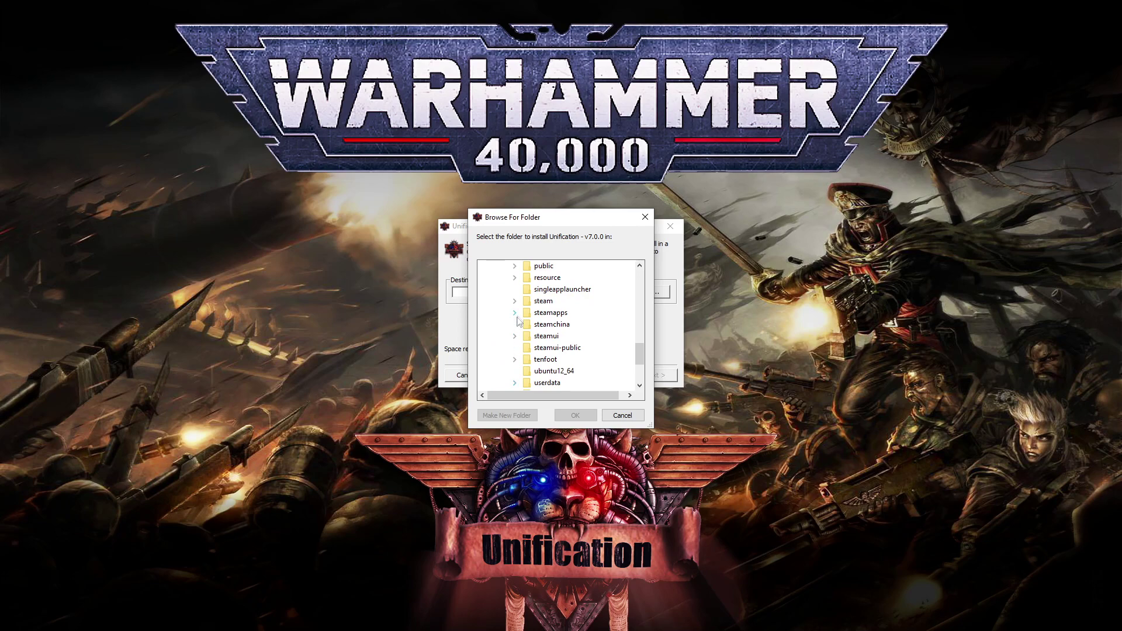
pyautogui.click(514, 314)
pyautogui.click(525, 301)
pyautogui.scroll(-2, 533, 324)
pyautogui.scroll(-1, 555, 385)
pyautogui.doubleClick(544, 349)
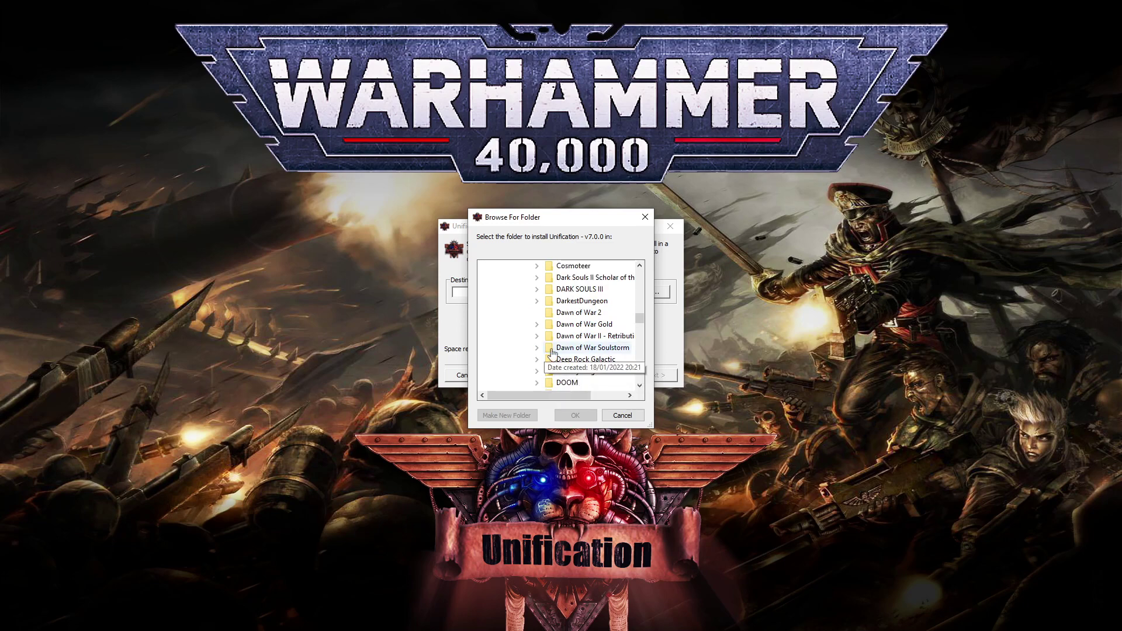
pyautogui.click(591, 415)
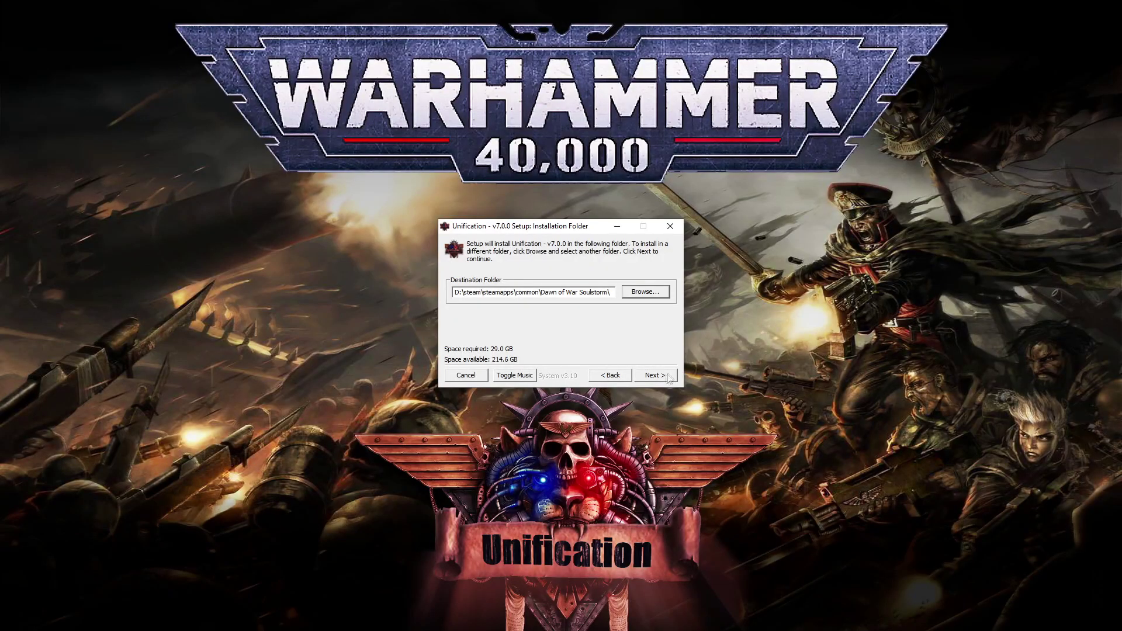
pyautogui.click(655, 375)
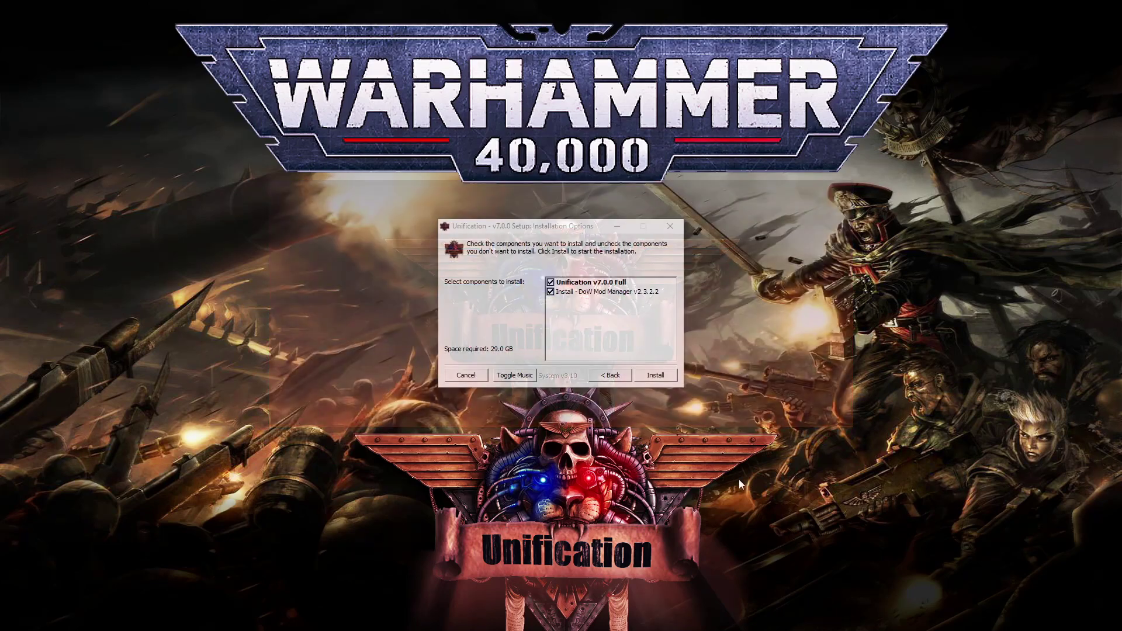
# - Install Unification v7.0.0 Full and DoW Mod Manager v2.3.2.2, agreeing to the license, then close setup
pyautogui.click(557, 294)
pyautogui.click(656, 376)
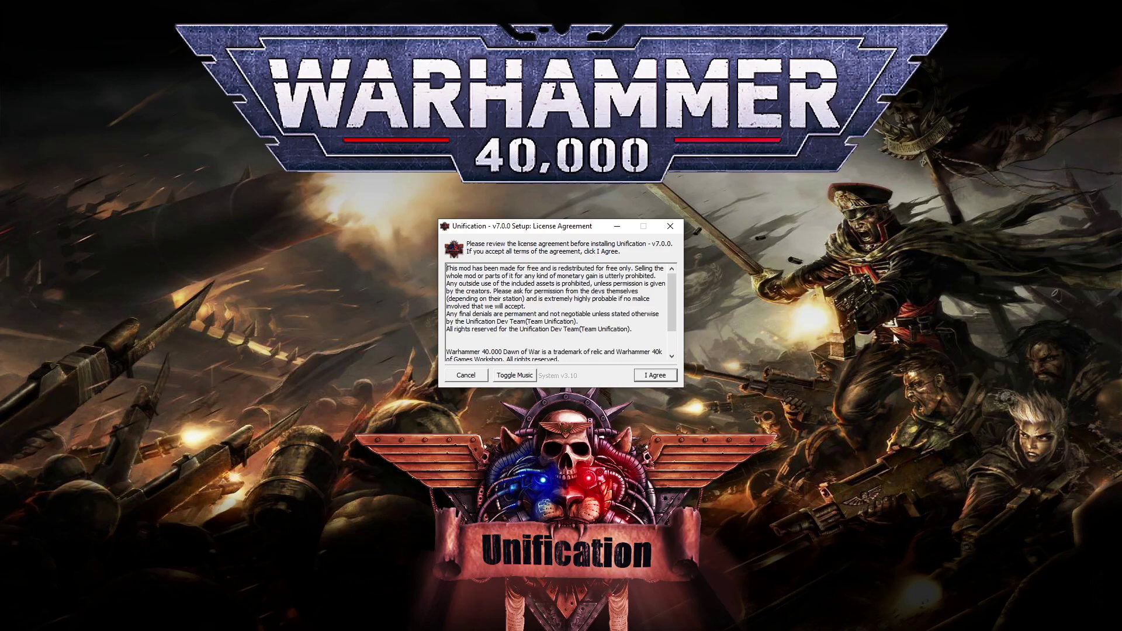
pyautogui.press('Return')
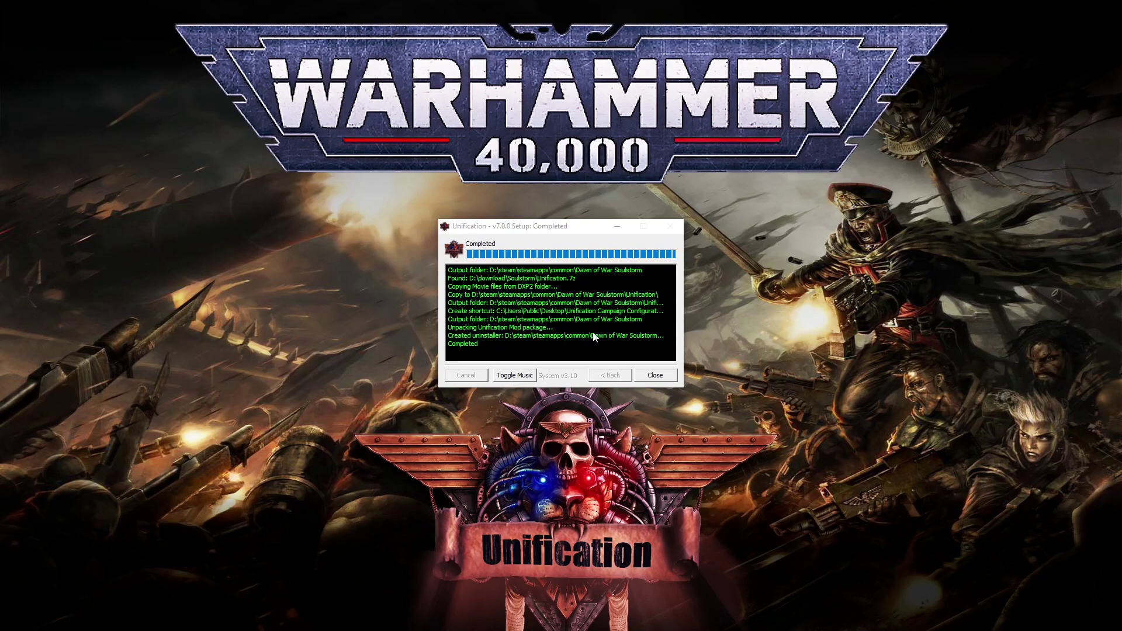
pyautogui.click(654, 375)
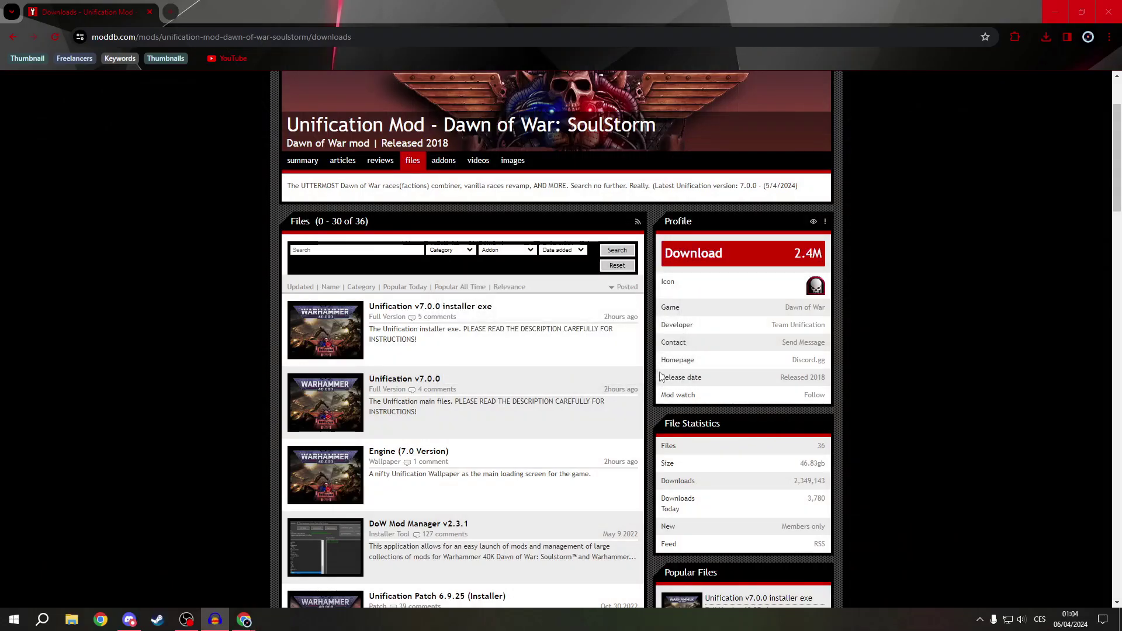
# - Search 'mod' and try DoW Mod Manager v2.1.3, dismissing its broken-shortcut warning
pyautogui.click(42, 619)
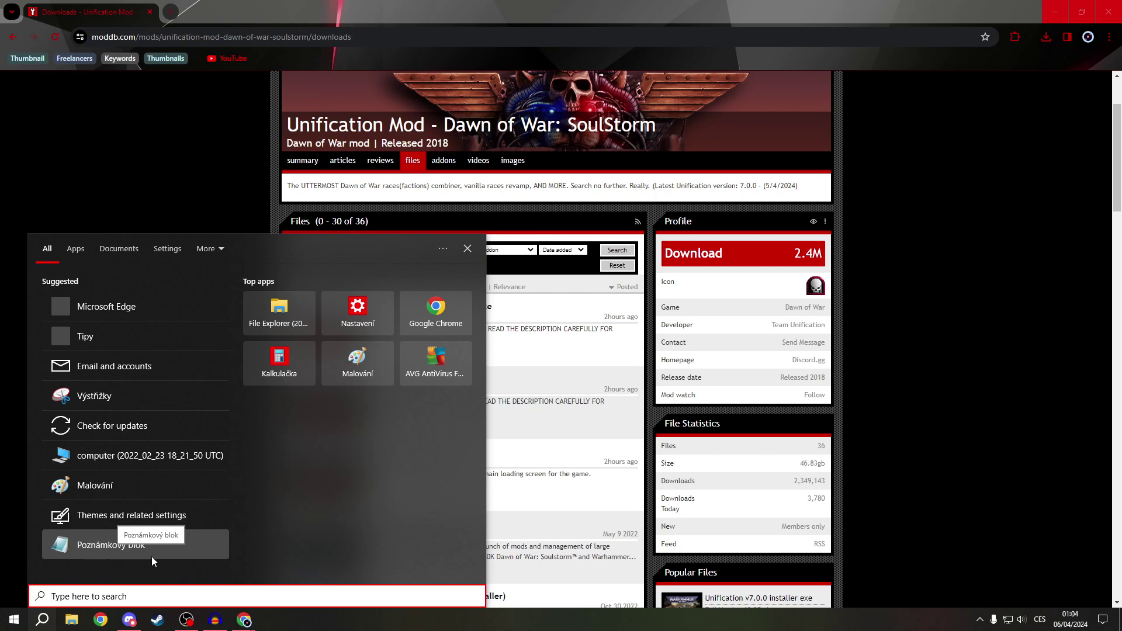
pyautogui.write('mo')
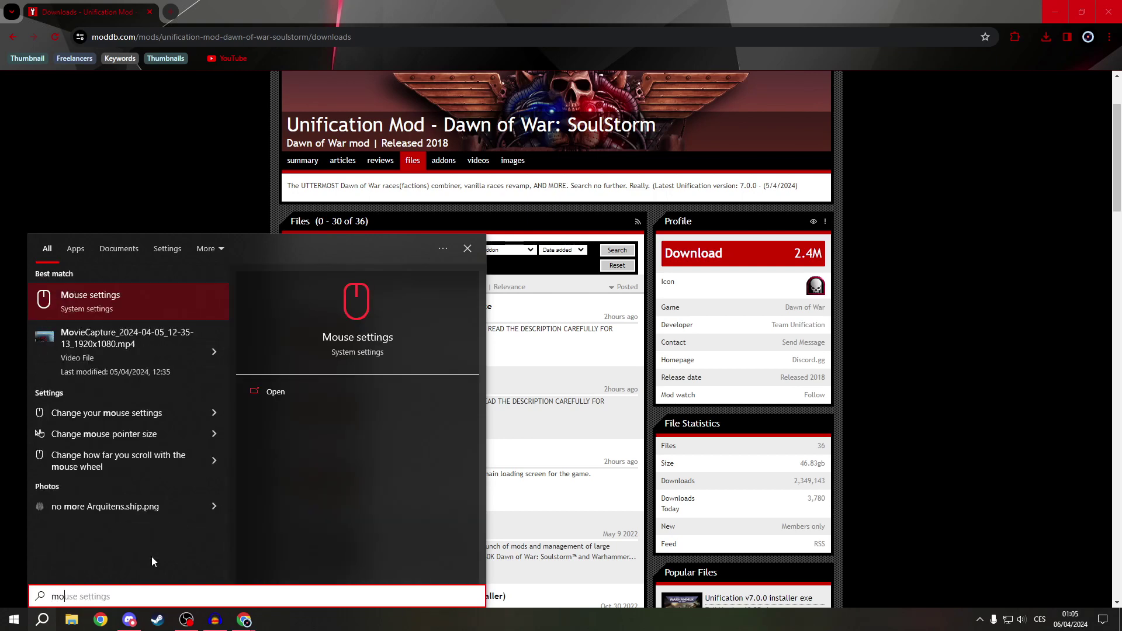
pyautogui.write('d')
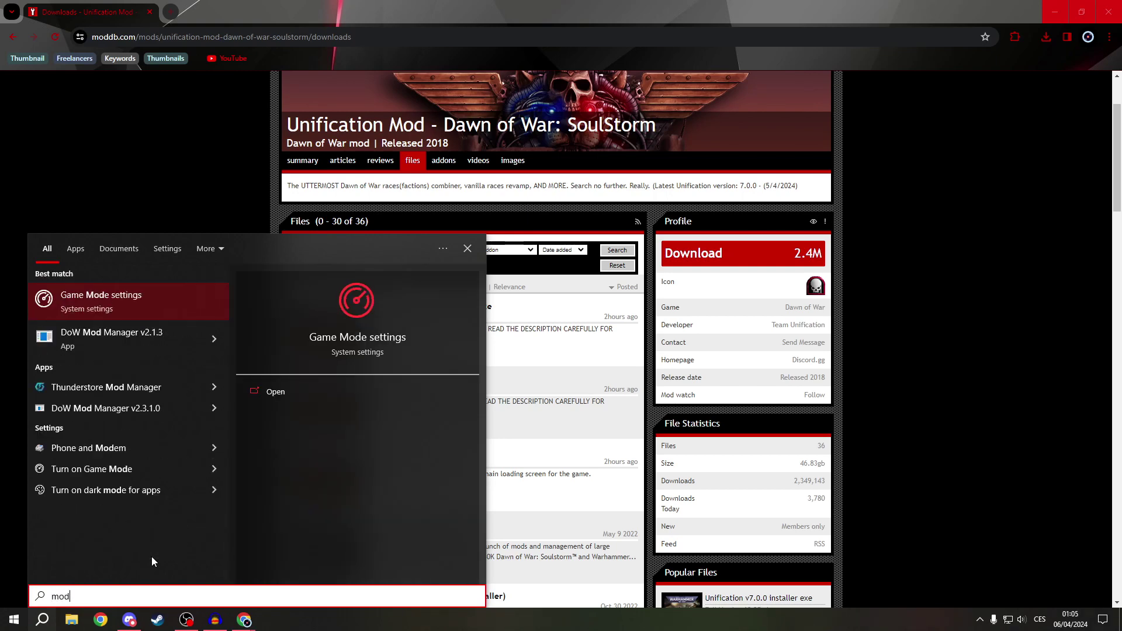
pyautogui.click(155, 345)
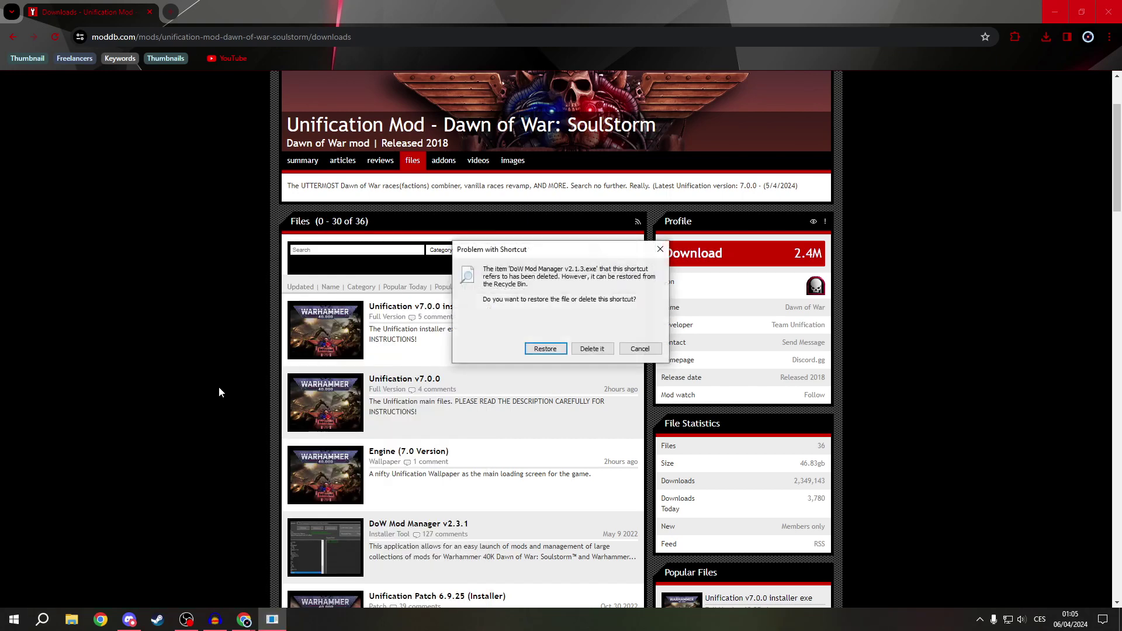
pyautogui.click(639, 349)
# - Search 'mod ma' and launch DoW Mod Manager v2.3.2.2
pyautogui.click(32, 624)
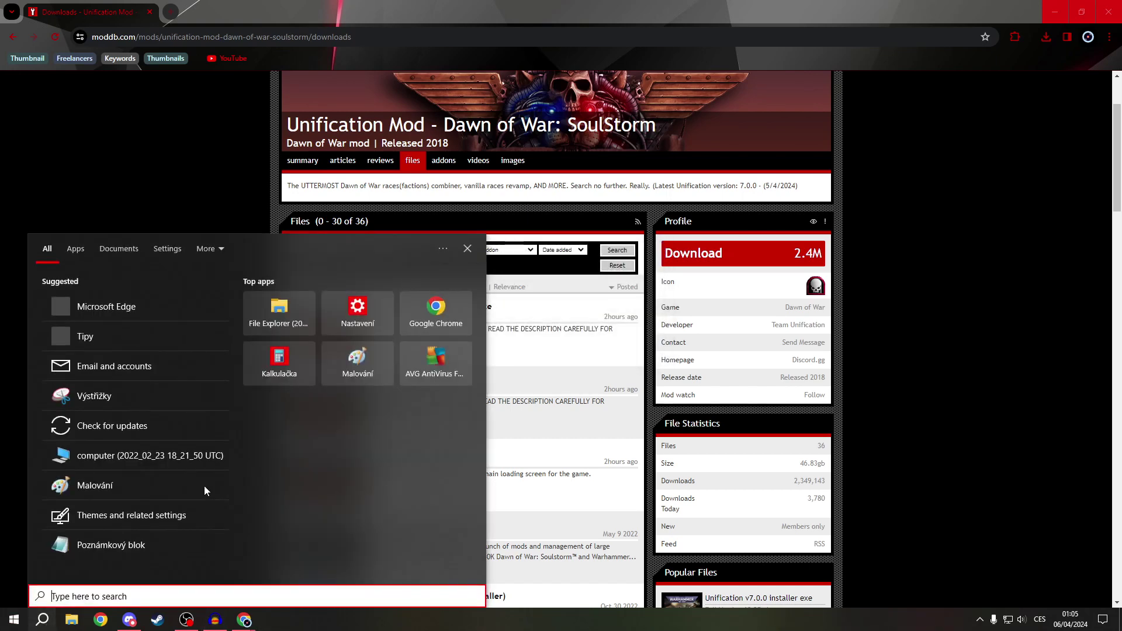
pyautogui.write('mod')
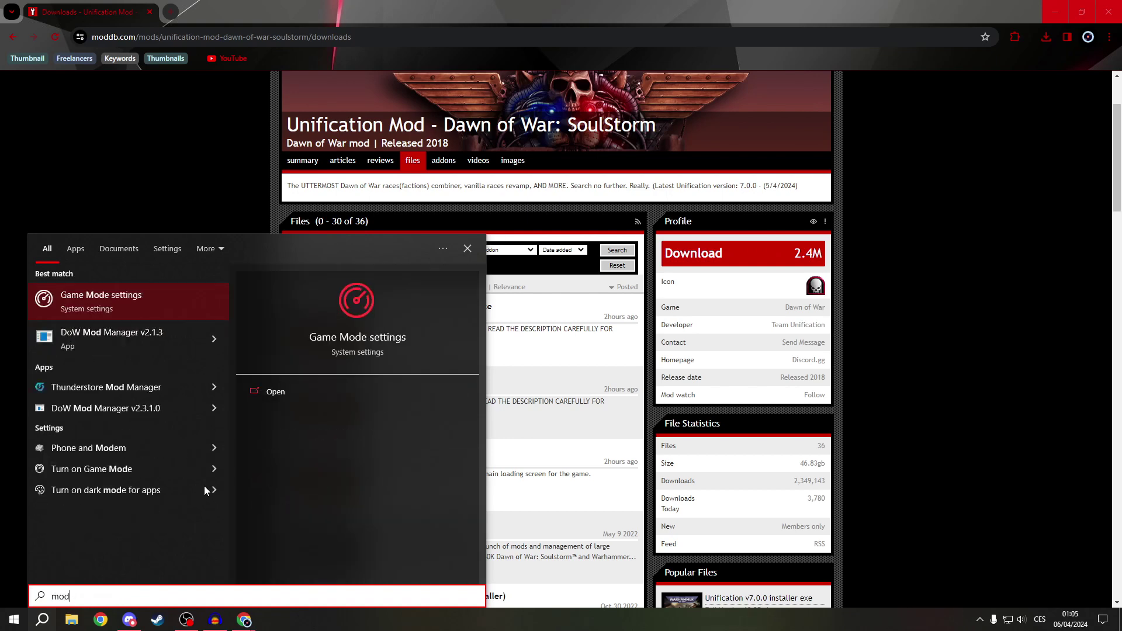
pyautogui.write('er')
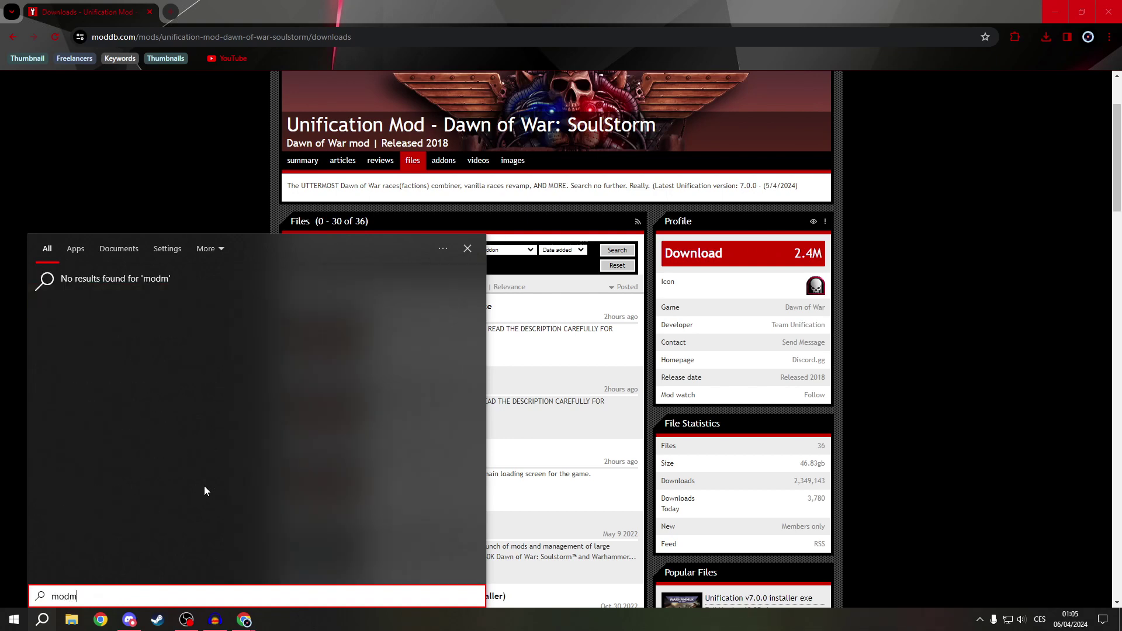
pyautogui.press('BackSpace')
pyautogui.press('BackSpace')
pyautogui.write('ma')
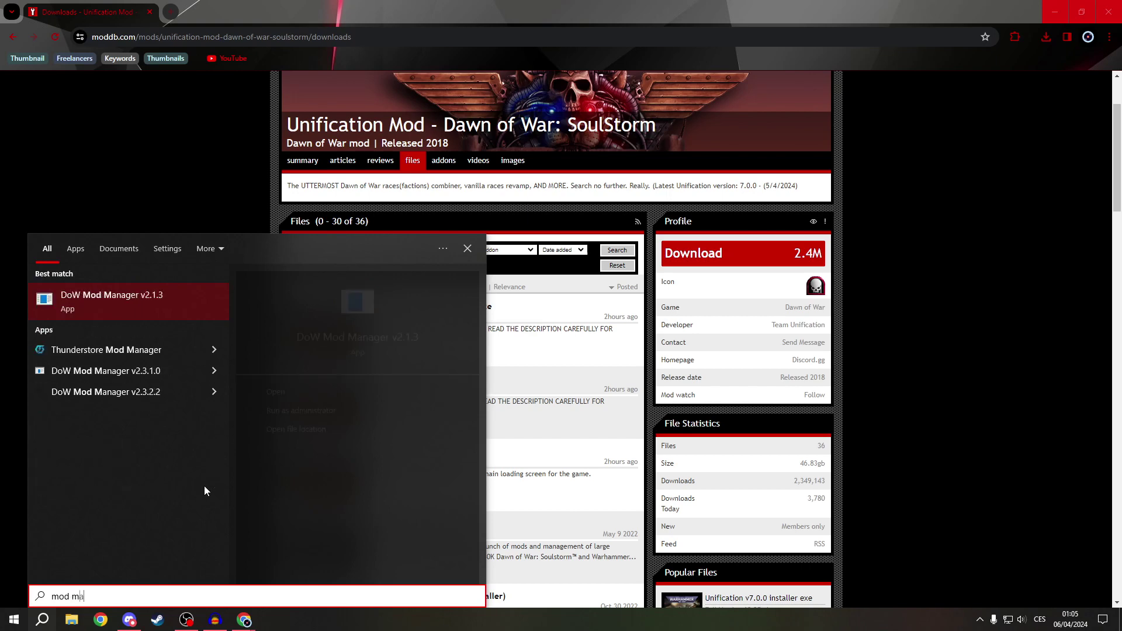
pyautogui.click(161, 393)
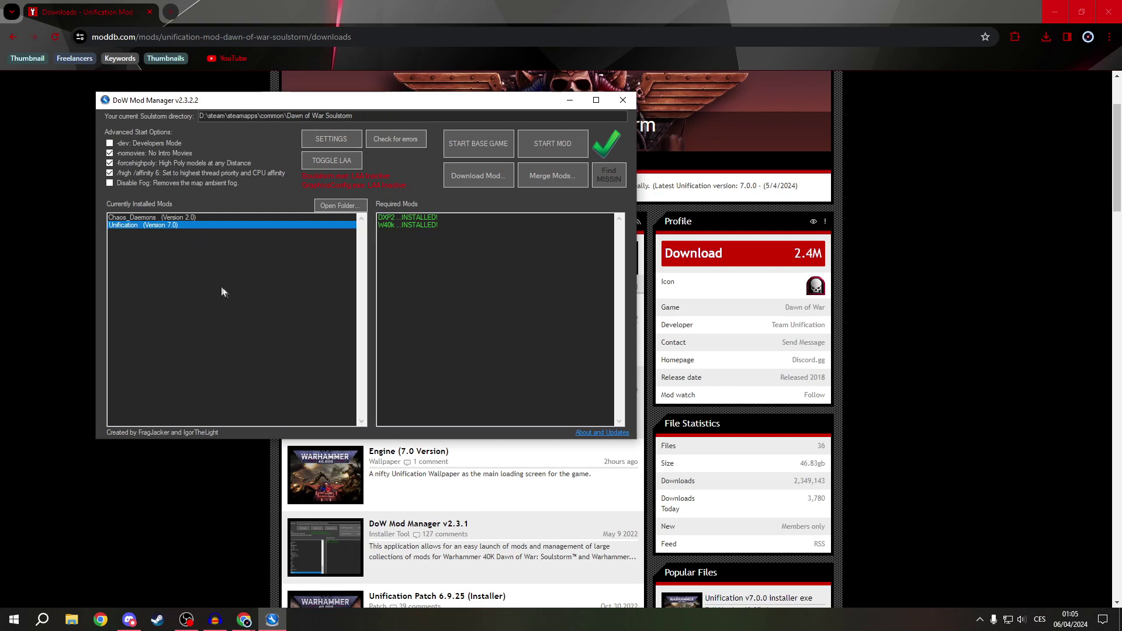
# - Make Soulstorm.exe and GraphicsConfig.exe LAA Active, then start the Unification mod
pyautogui.click(339, 165)
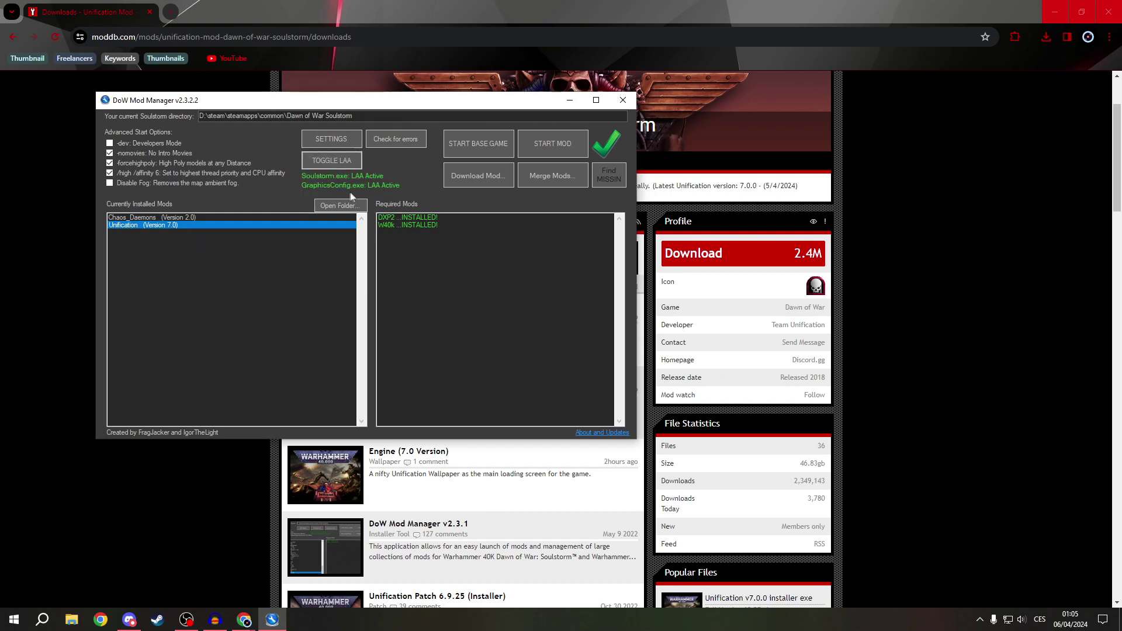
pyautogui.click(565, 150)
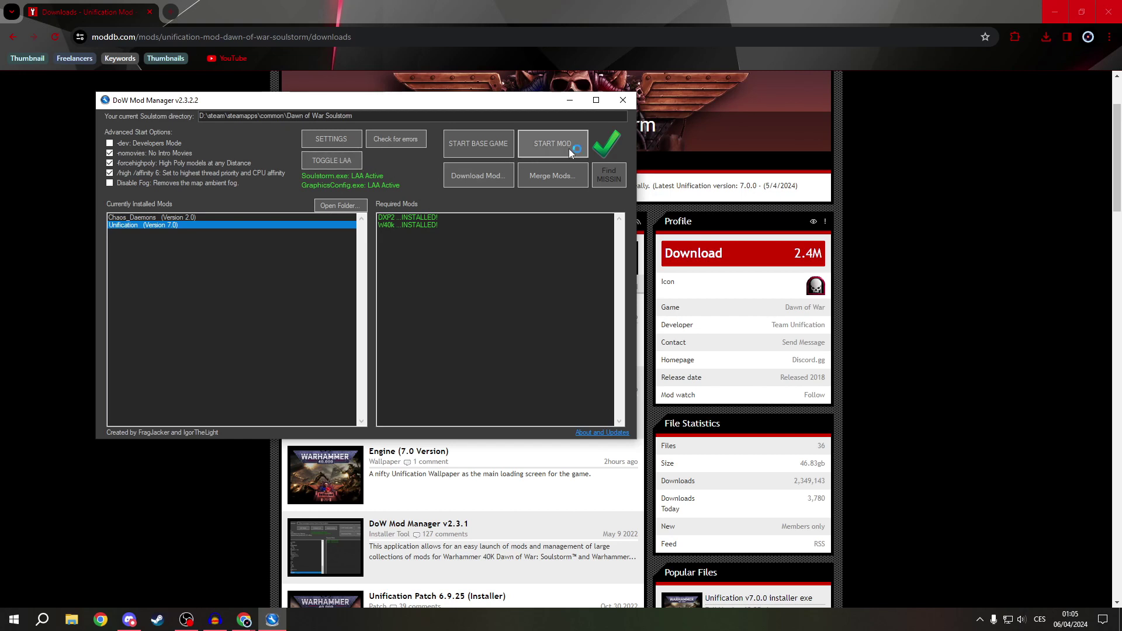